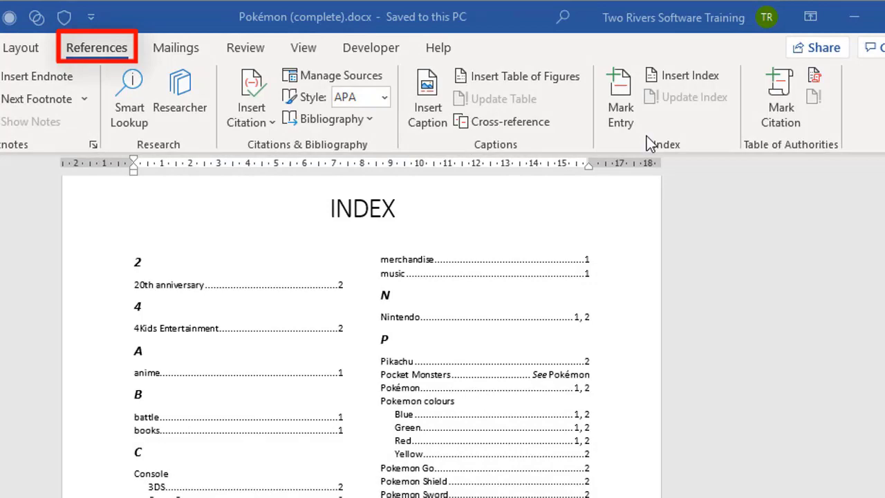
- Open and dismiss the Mark Index Entry dialog, leaving the Concordance.docx term table in view
left_click(623, 104)
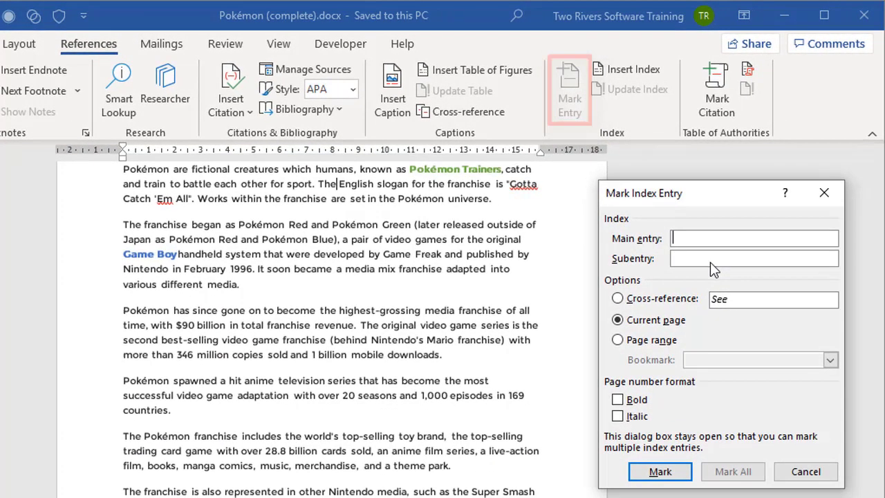
left_click(833, 487)
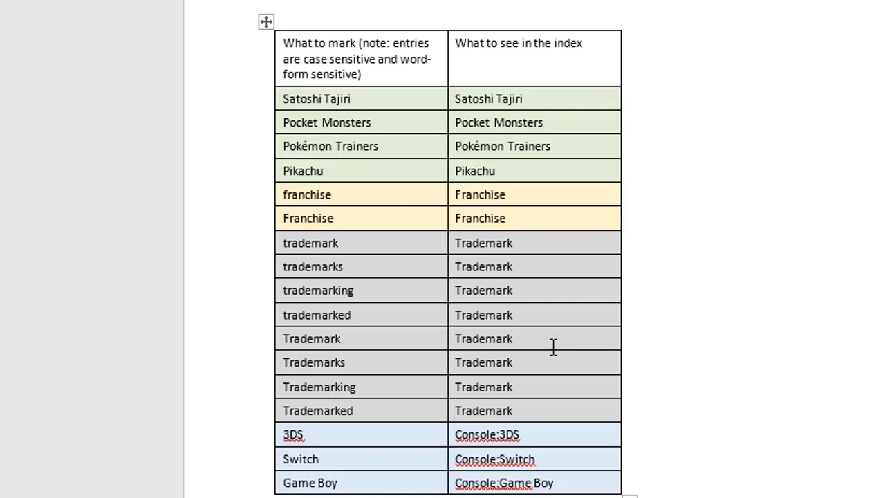
left_click(418, 98)
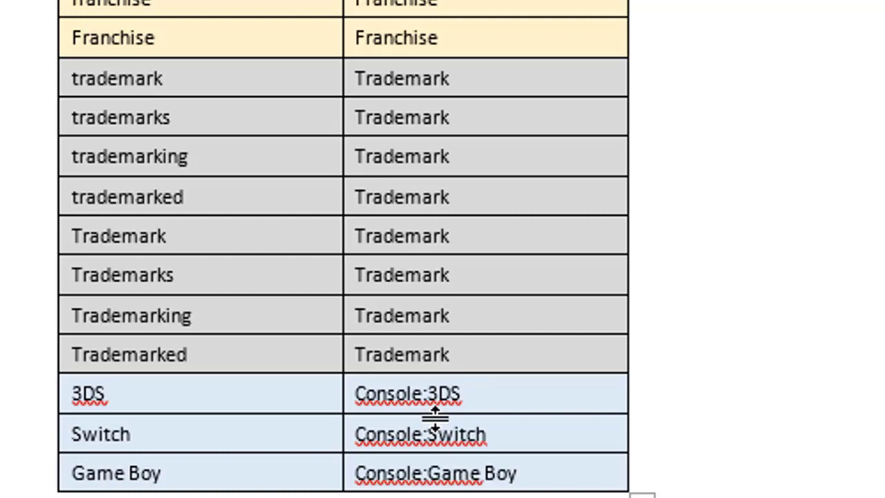
- Delete the stray spaces in the concordance's 3DS row so it reads Console:3DS
left_click(424, 393)
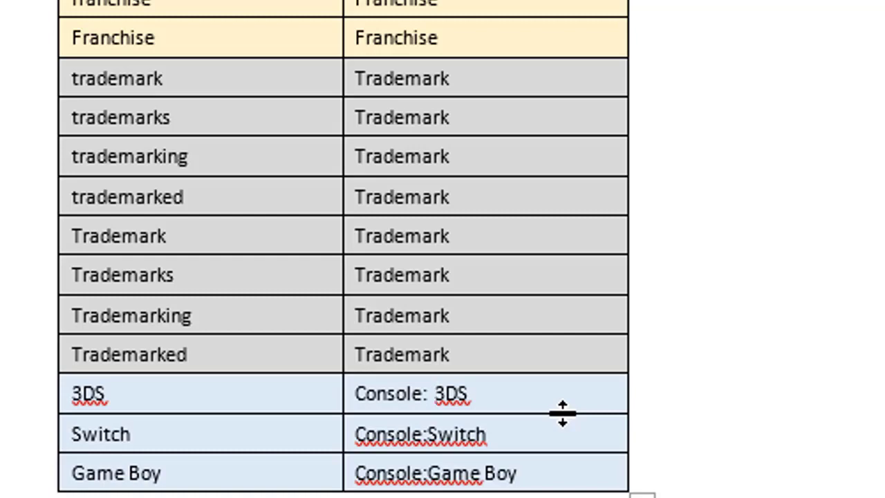
key("BackSpace")
key("BackSpace")
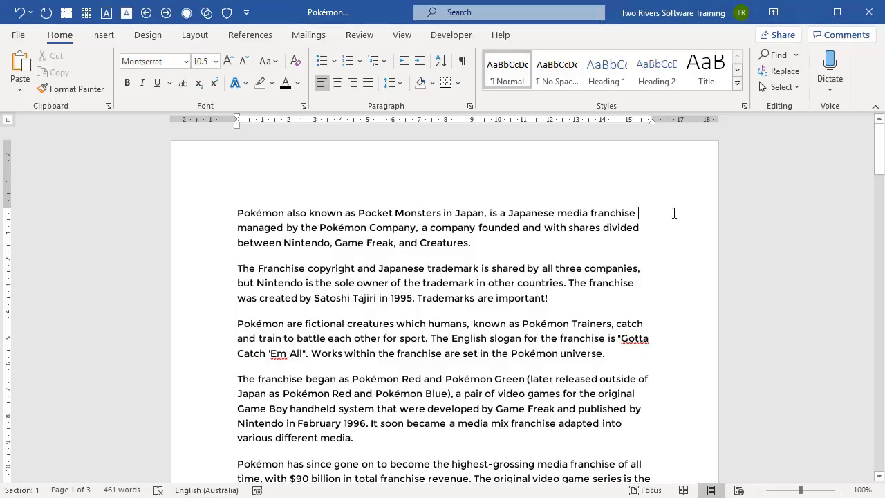
- Check the INDEX page, return to the top, and turn on Show/Hide ¶ formatting marks
left_click_drag(880, 170, 869, 389)
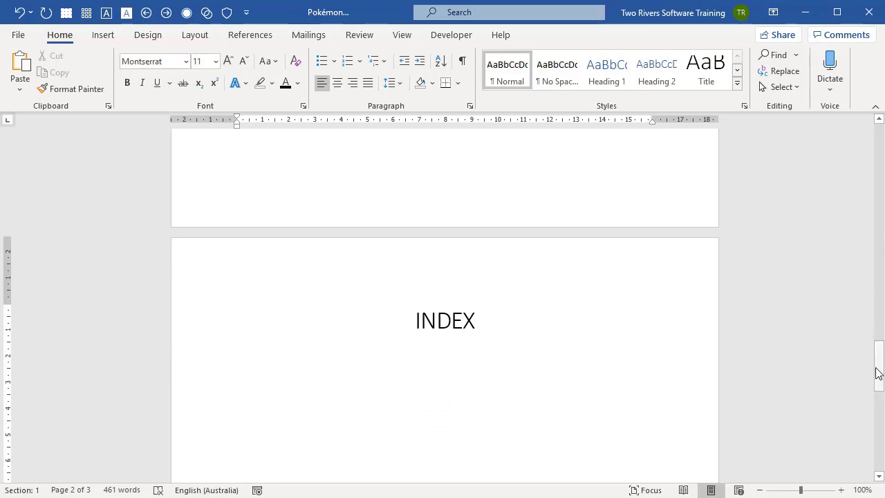
left_click_drag(881, 368, 882, 142)
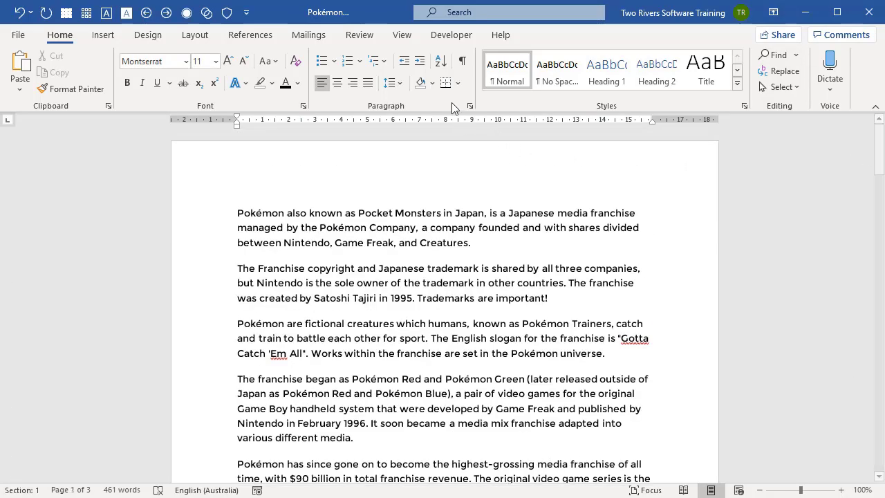
left_click(464, 61)
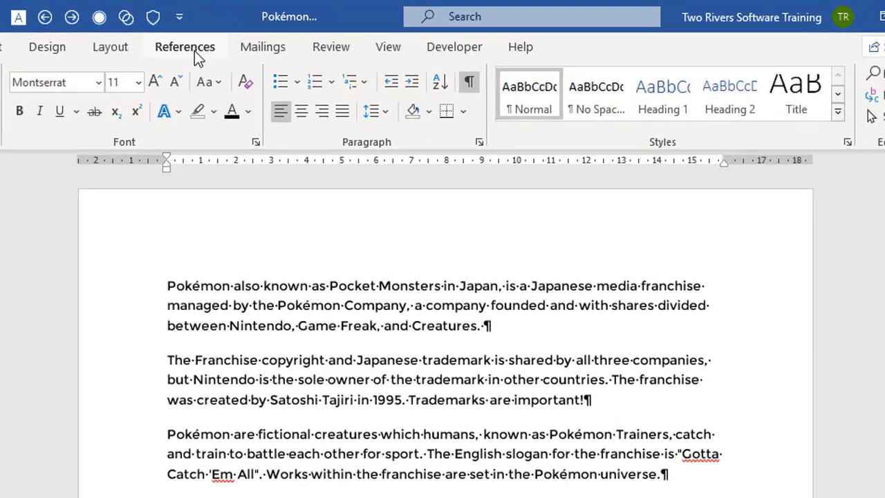
- AutoMark the Pokémon text's index entries using Concordance.docx as the concordance file
left_click(229, 49)
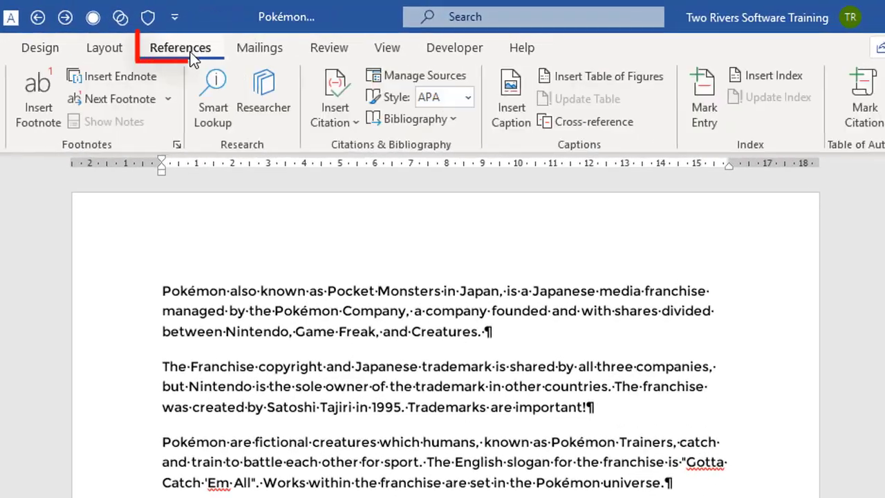
left_click(779, 75)
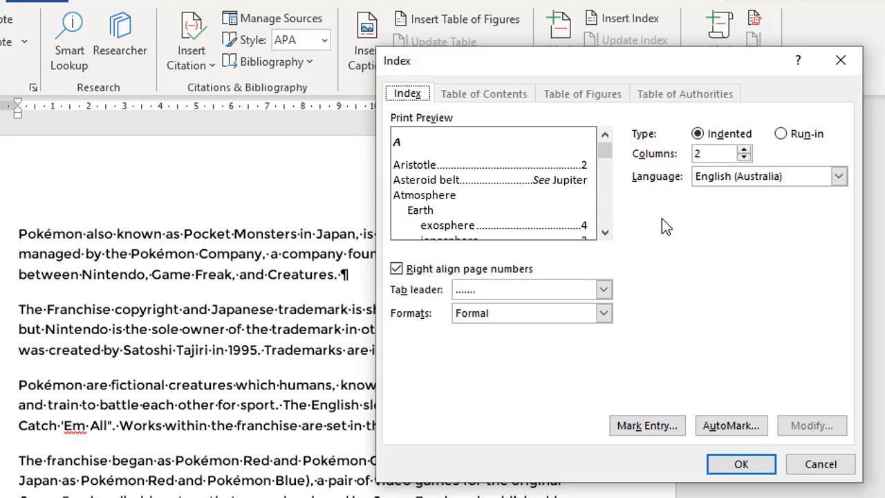
left_click(731, 426)
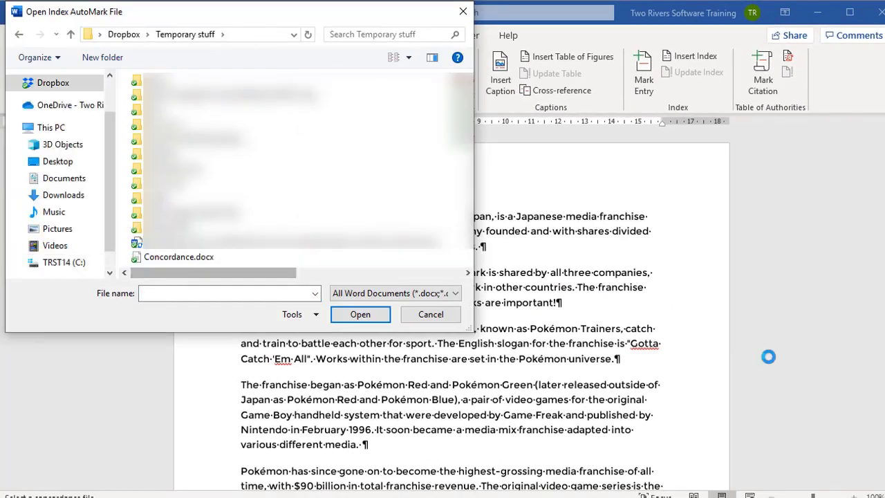
left_click(182, 257)
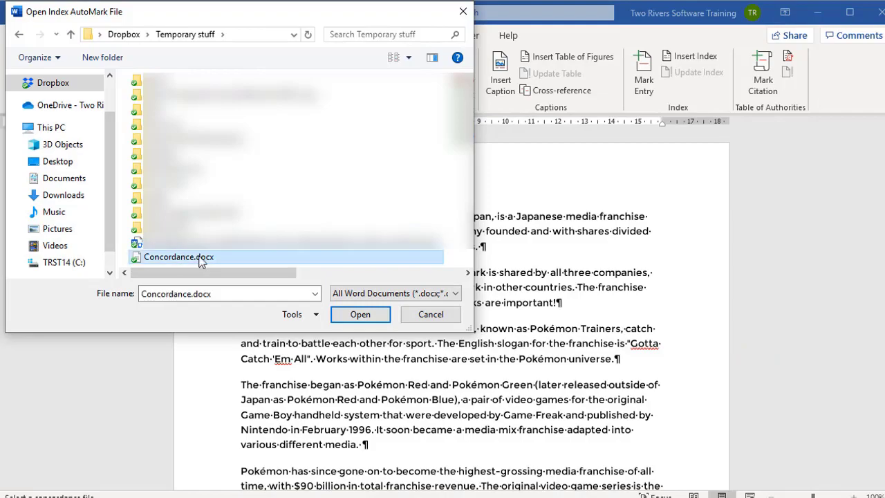
left_click(360, 314)
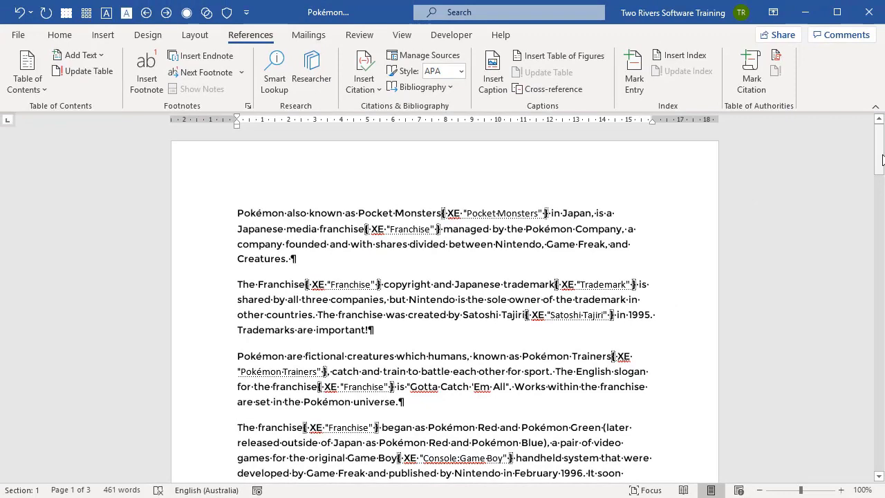
- Insert a two-column index with page numbers under the INDEX heading
left_click_drag(879, 160, 879, 391)
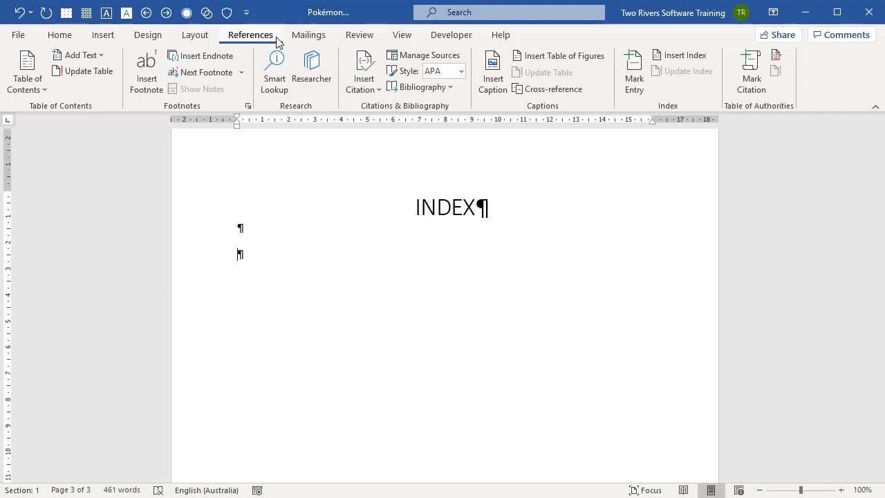
left_click(679, 58)
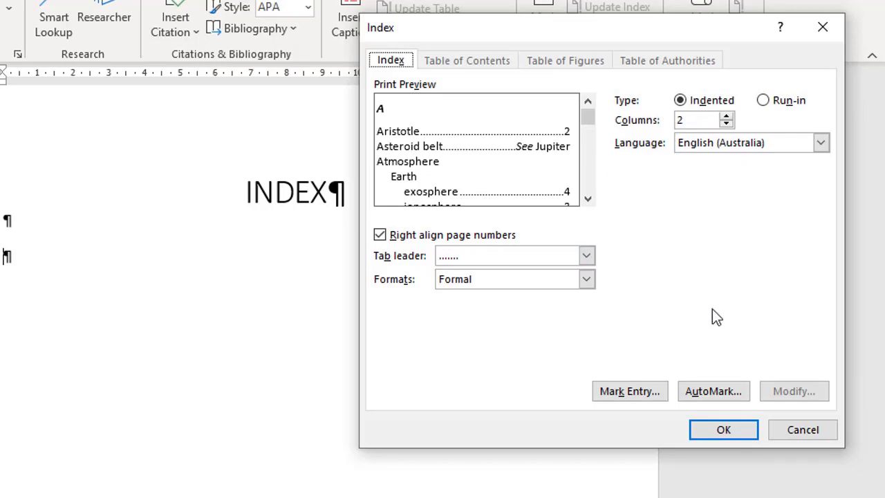
left_click(726, 430)
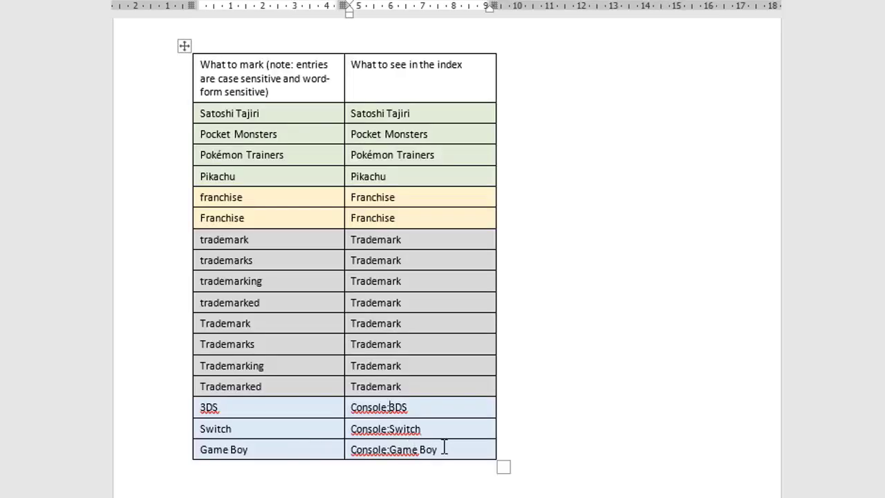
- Add a new concordance row after Game Boy with Japan in both cells
left_click(444, 448)
key("Tab")
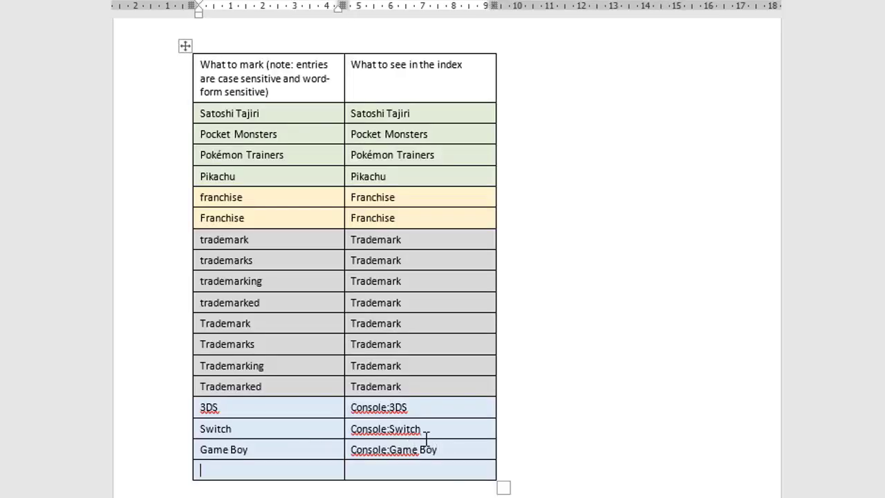
type("Japan")
key("Tab")
type("Japan")
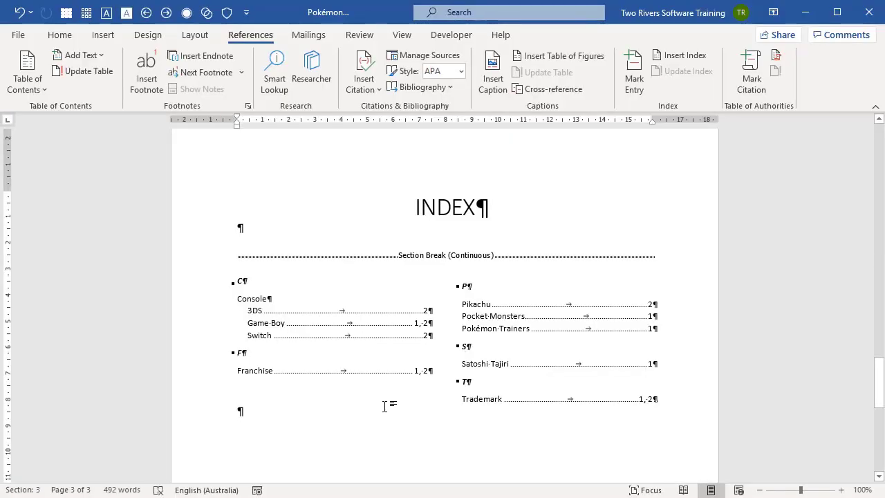
- Re-run AutoMark with the updated Concordance.docx to tag Japan in the Pokémon text
left_click(689, 54)
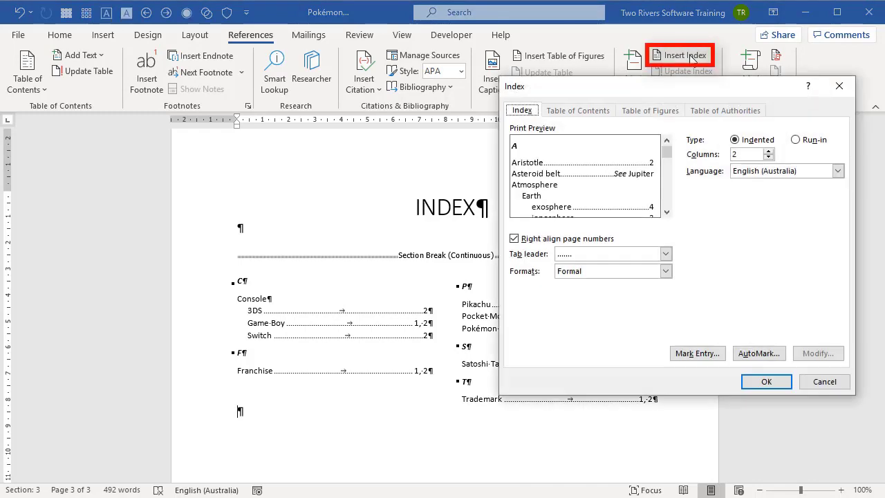
left_click(757, 353)
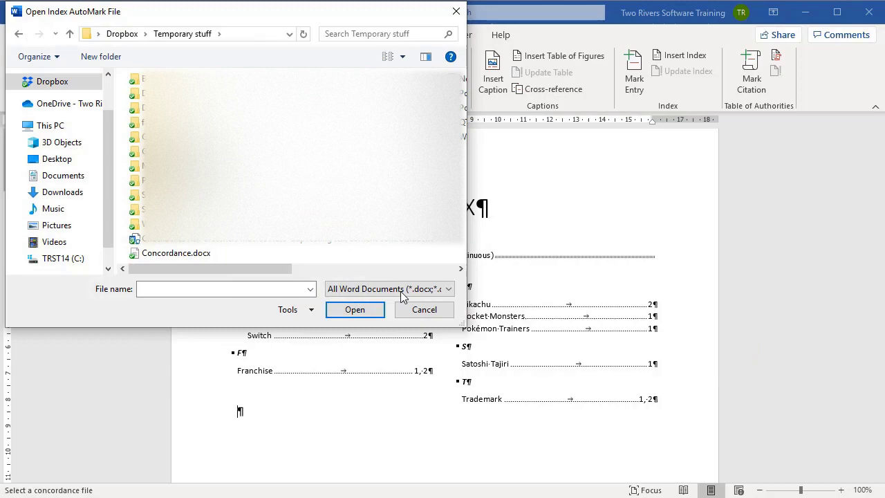
left_click(177, 252)
left_click(355, 309)
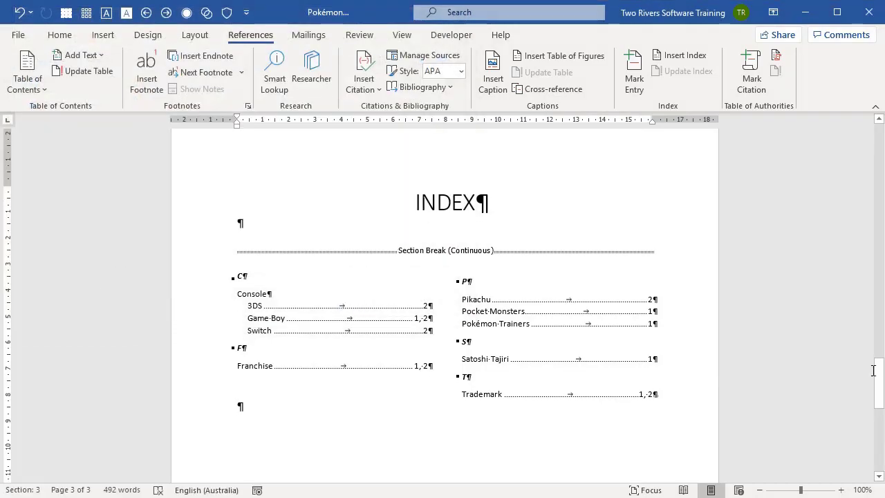
left_click_drag(877, 371, 882, 266)
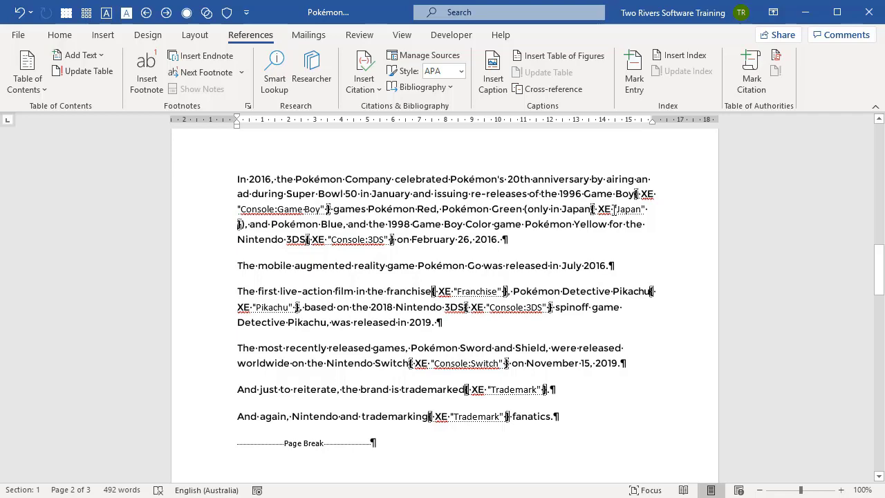
- Update the index field so Japan appears under a J heading on pages 1, 2
left_click_drag(879, 273, 820, 389)
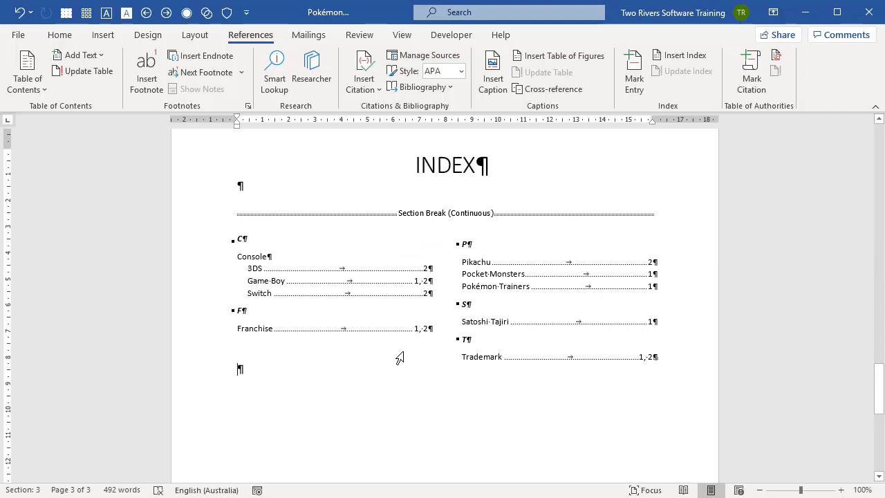
left_click(377, 291)
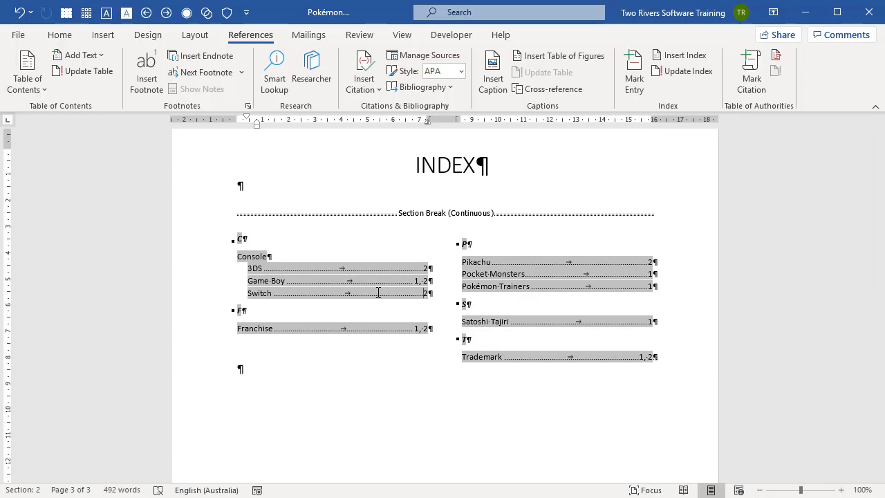
key("F9")
right_click(393, 285)
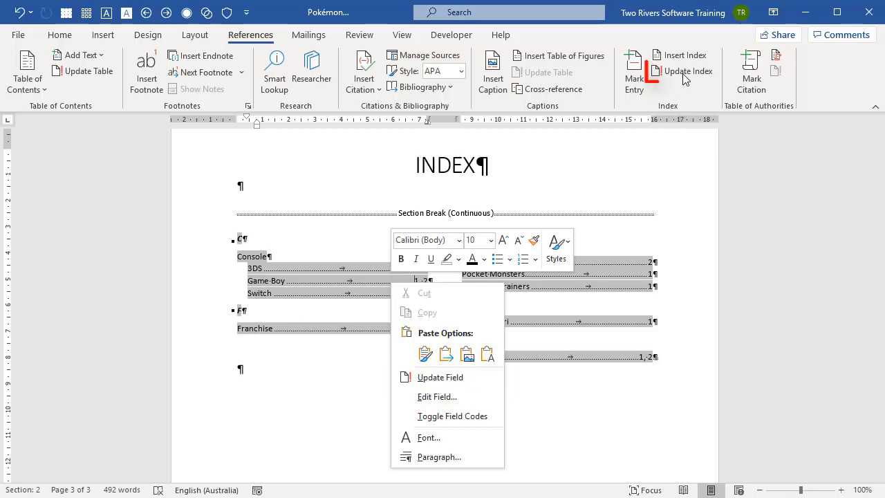
left_click(684, 72)
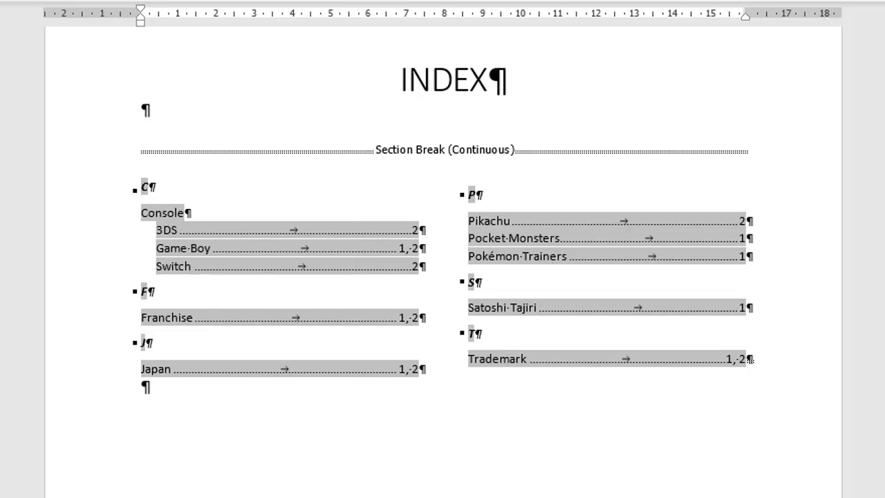
- Scroll up to the page 2 text showing the XE "Japan" field after "only in Japan"
scroll(445, 291, "up", 10)
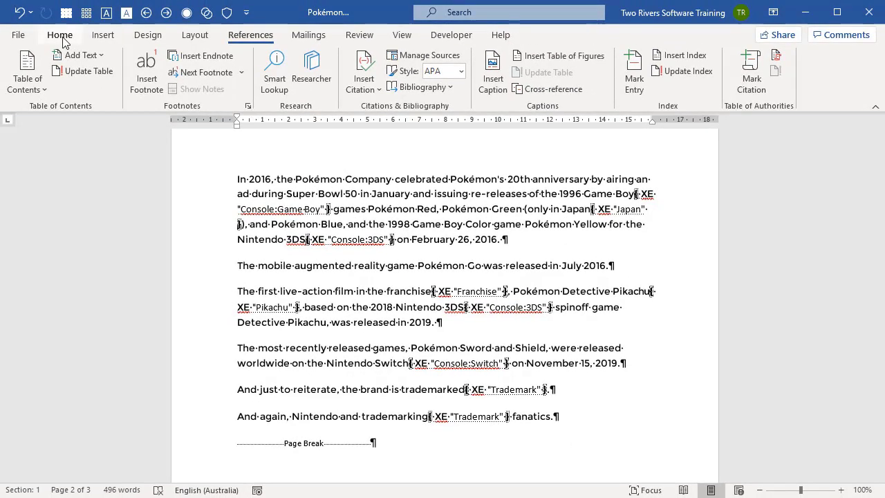
- Open Find and Replace on the Replace tab, searching for Japan with an empty replacement
left_click(61, 37)
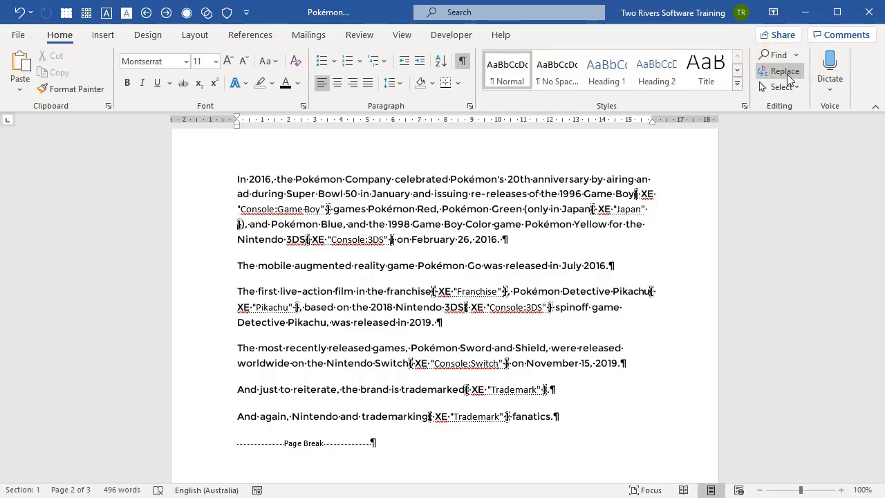
left_click(785, 71)
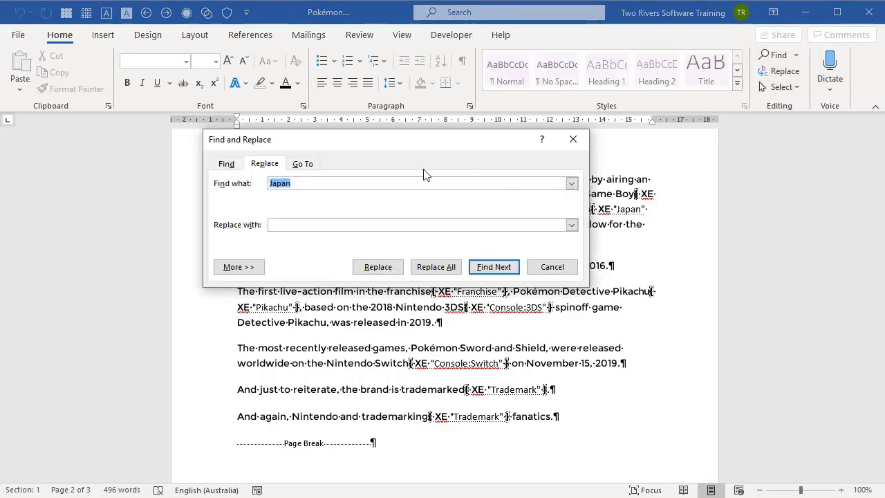
left_click(574, 139)
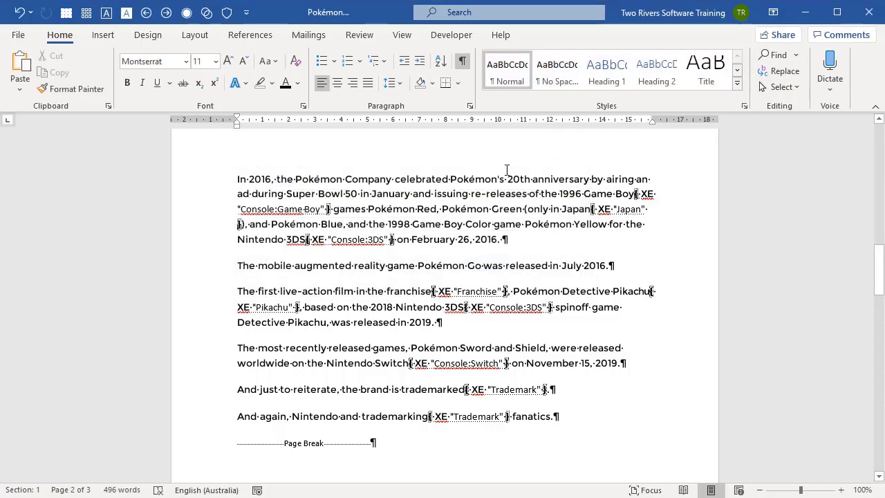
key("ctrl+f")
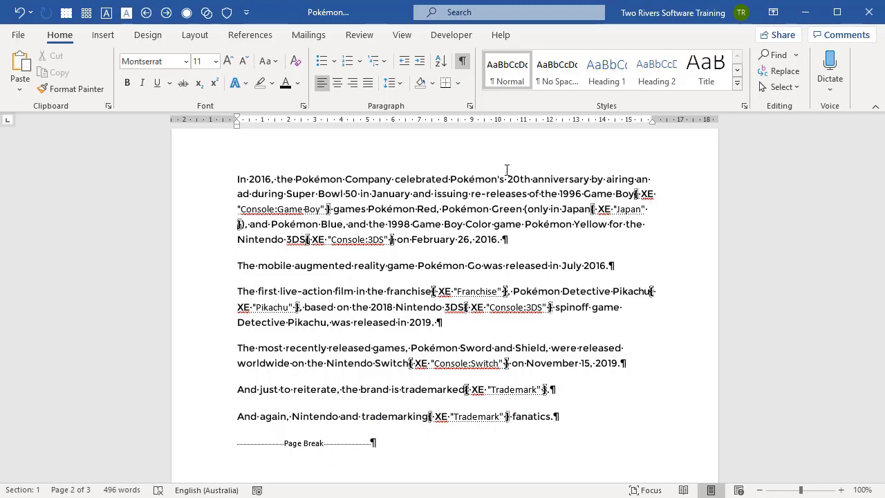
key("ctrl+h")
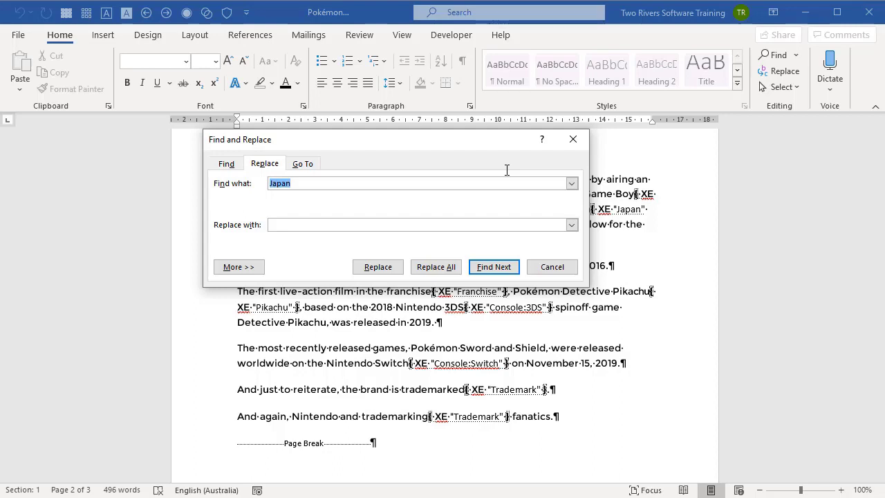
- Replace the Japan search term with ^d, the any-field code, via More >> and Special > Field
key("Delete")
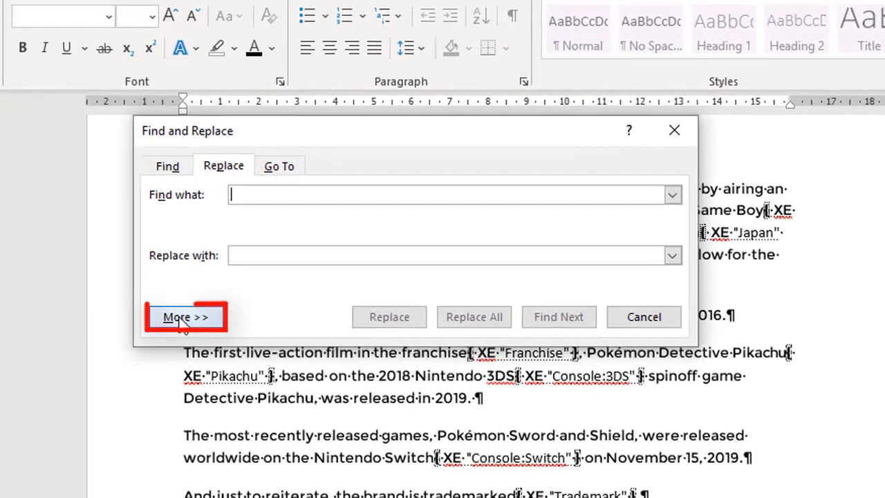
left_click(181, 319)
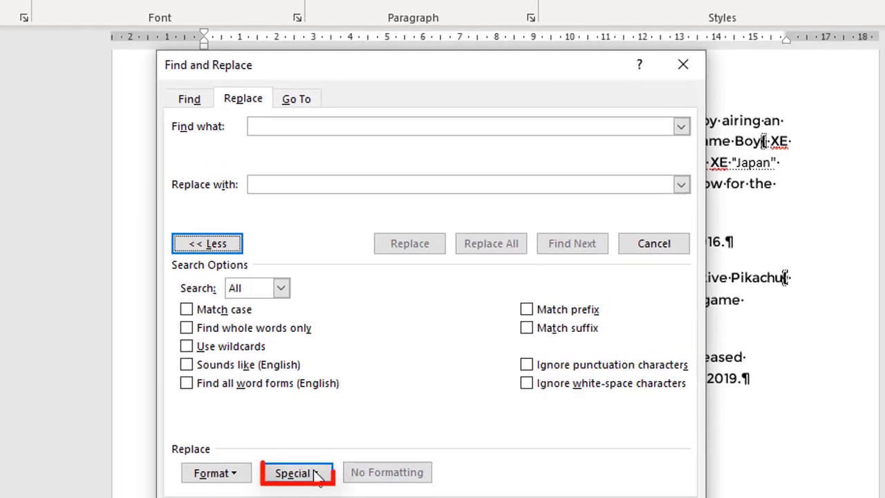
left_click(297, 471)
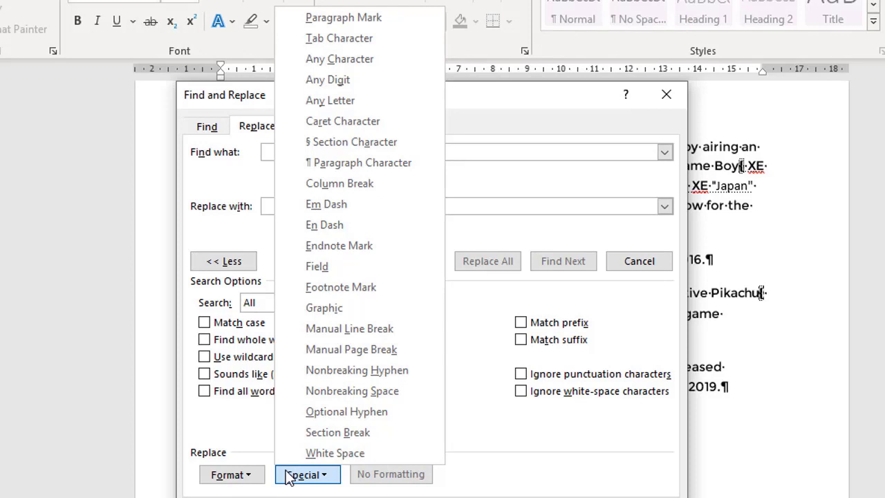
left_click(340, 266)
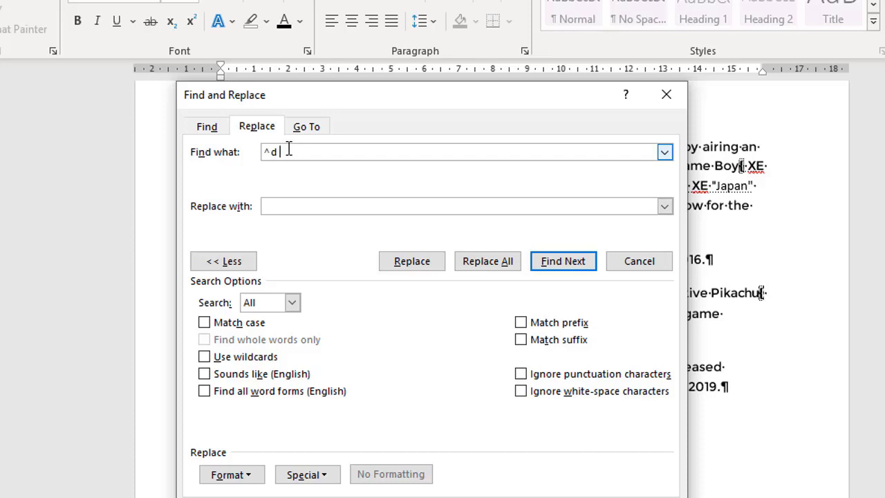
- Replace every '^d XE' match with nothing, removing all 24 XE index entry fields
type("XE")
left_click(281, 202)
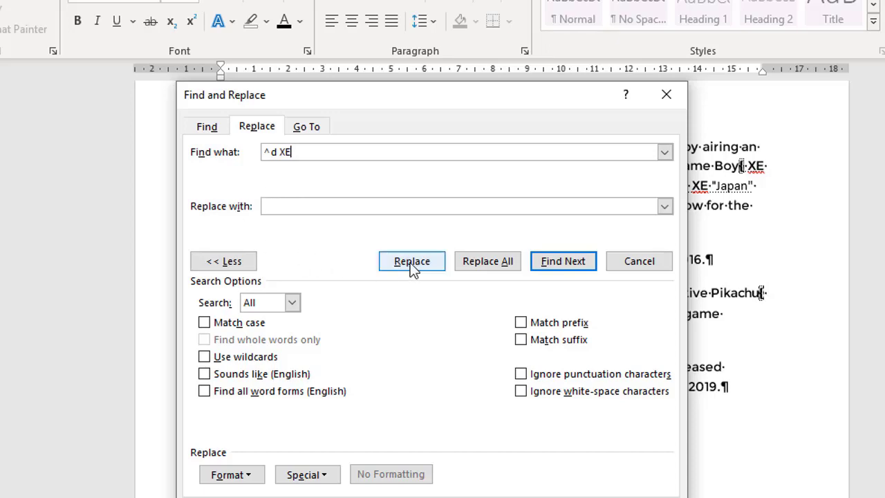
left_click(500, 262)
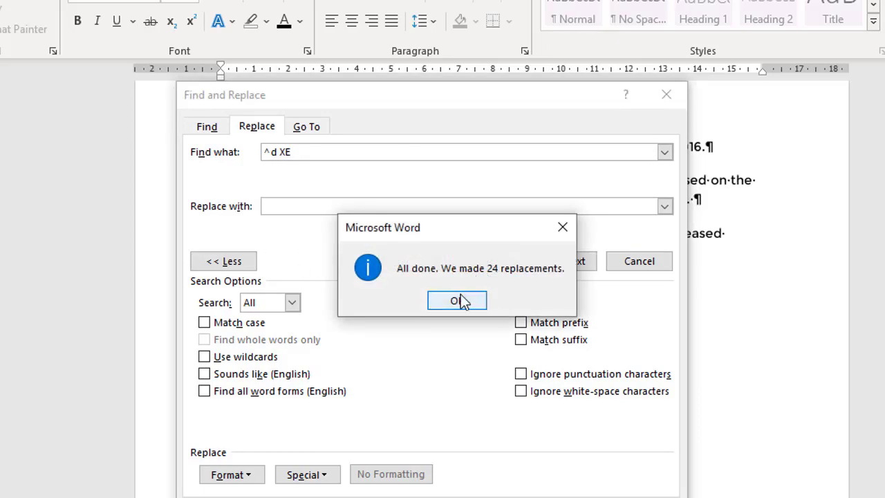
left_click(460, 302)
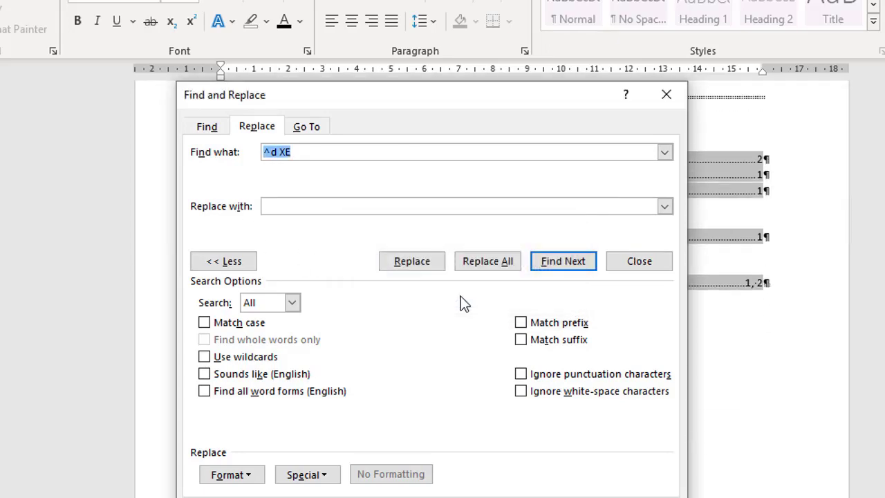
left_click(648, 263)
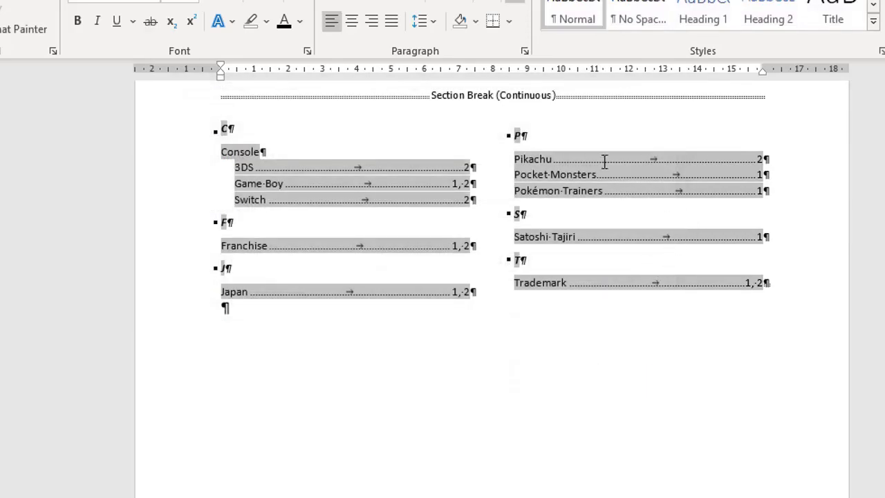
- Scroll back past the index to the top of page 1
scroll(603, 161, "up", 2)
mouse_move(884, 121)
left_mouse_down()
mouse_move(884, 253)
mouse_move(878, 115)
left_mouse_up()
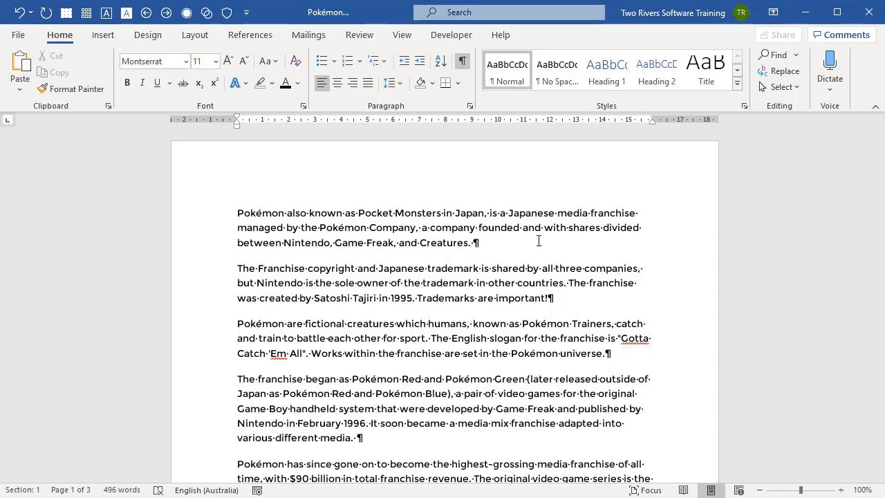
- Open the Index dialog under References, showing the indented two-column Formal index
left_click(250, 34)
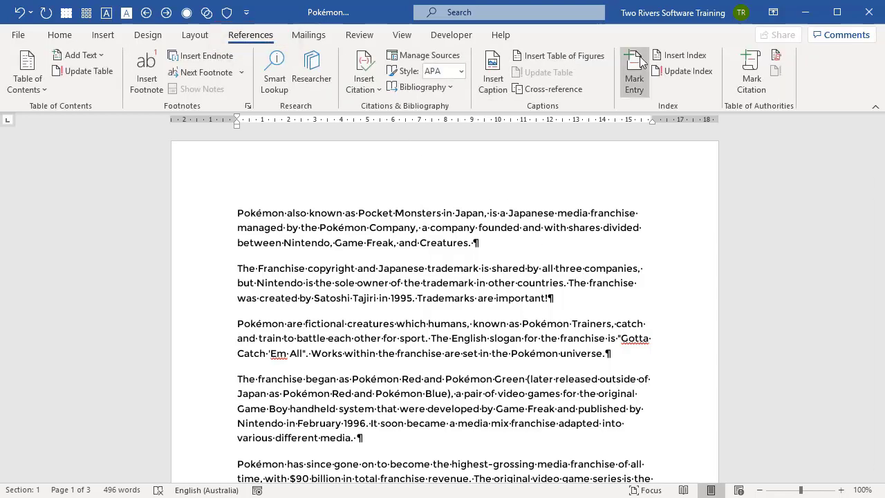
left_click(678, 56)
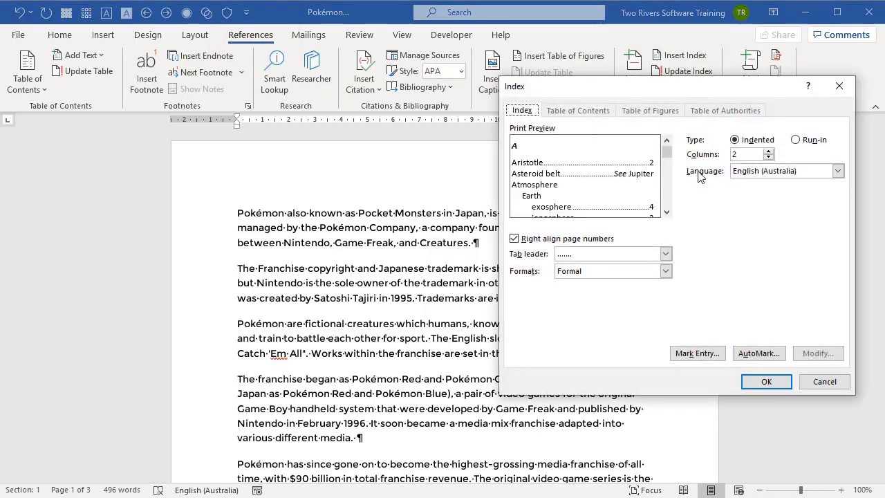